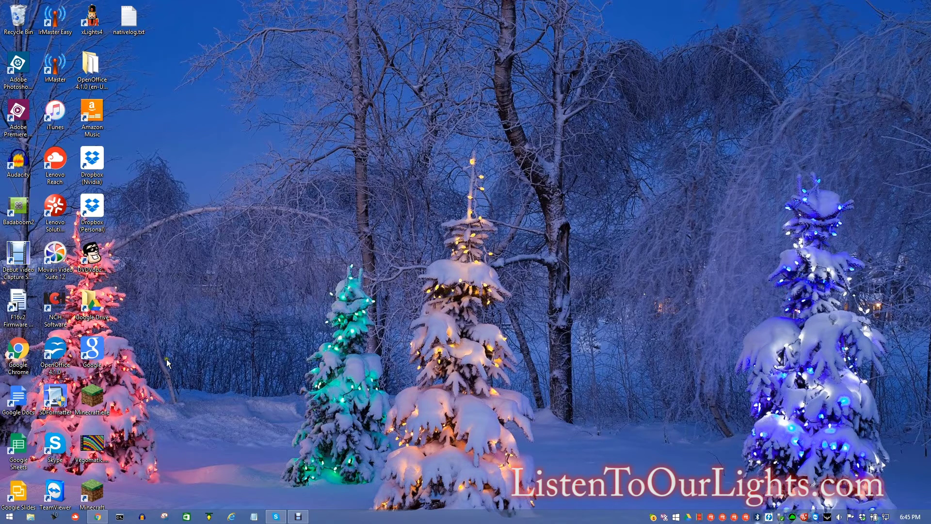
- Look through the Start screen's app list, then return to the desktop
{"action": "key", "text": "super"}
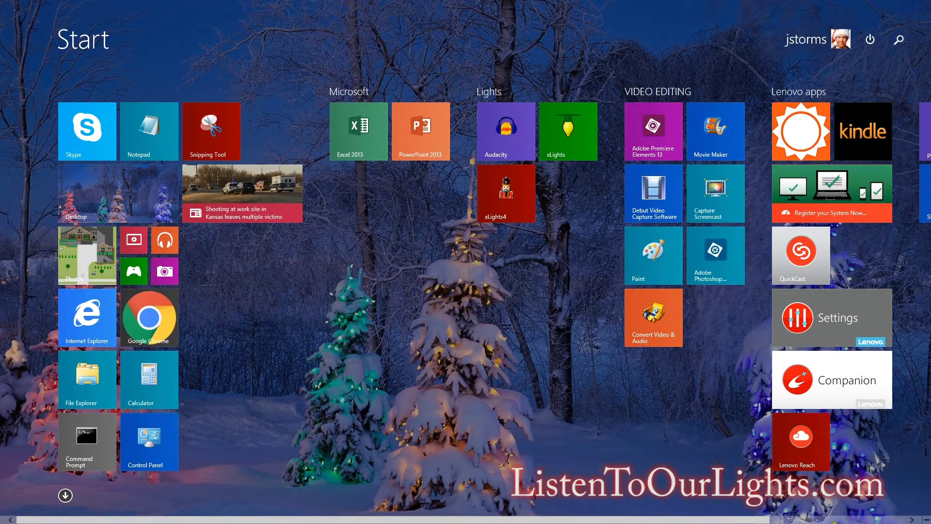
{"action": "left_click", "coordinate": [66, 495]}
{"action": "key", "text": "super"}
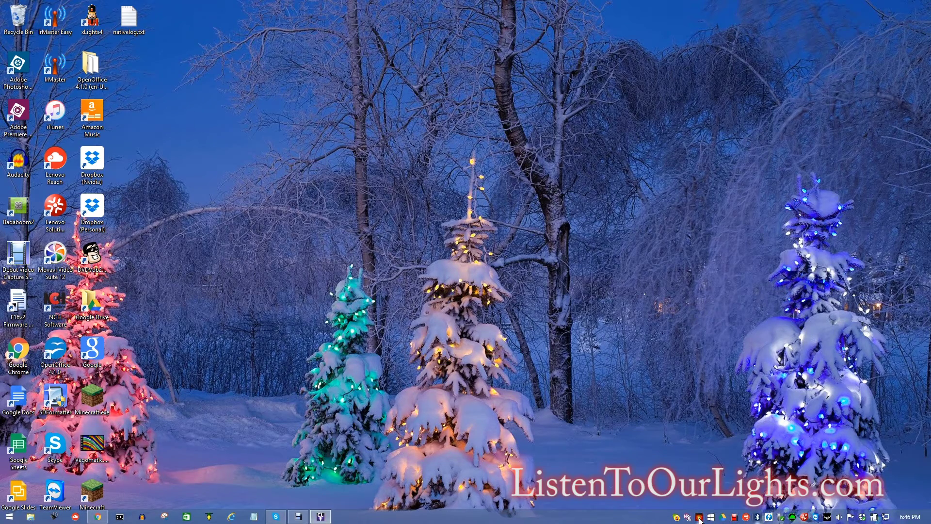
- Launch the Sequence Editor from the Light-O-Rama tray menu and bring up the Open Sequence dialog
{"action": "right_click", "coordinate": [700, 519]}
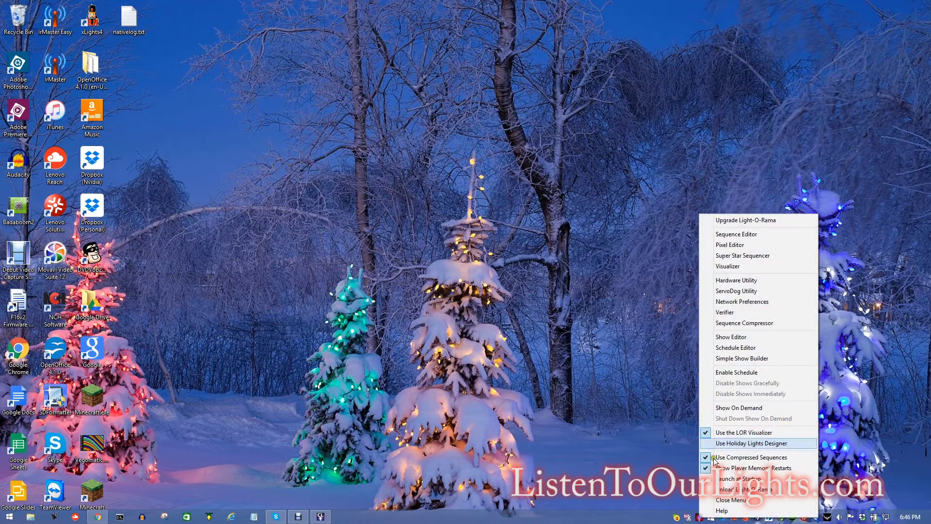
{"action": "left_click", "coordinate": [744, 235]}
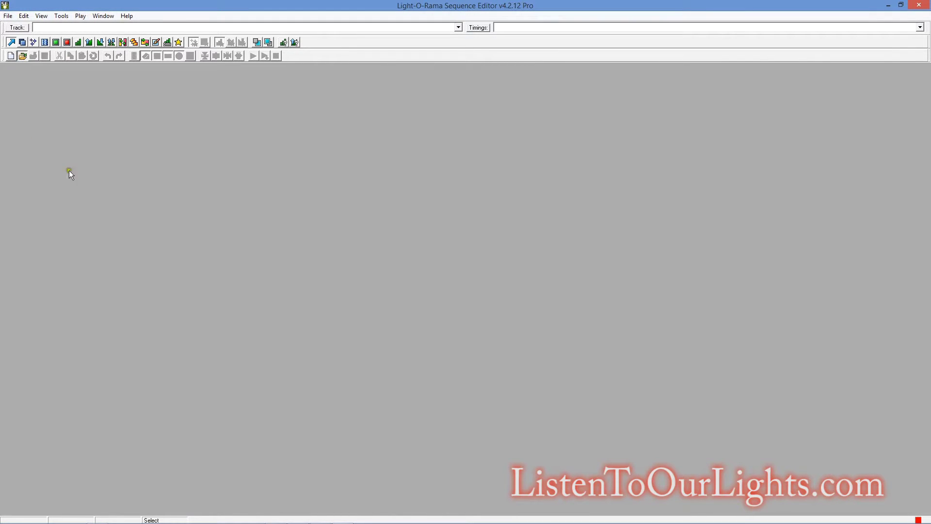
{"action": "left_click", "coordinate": [22, 56]}
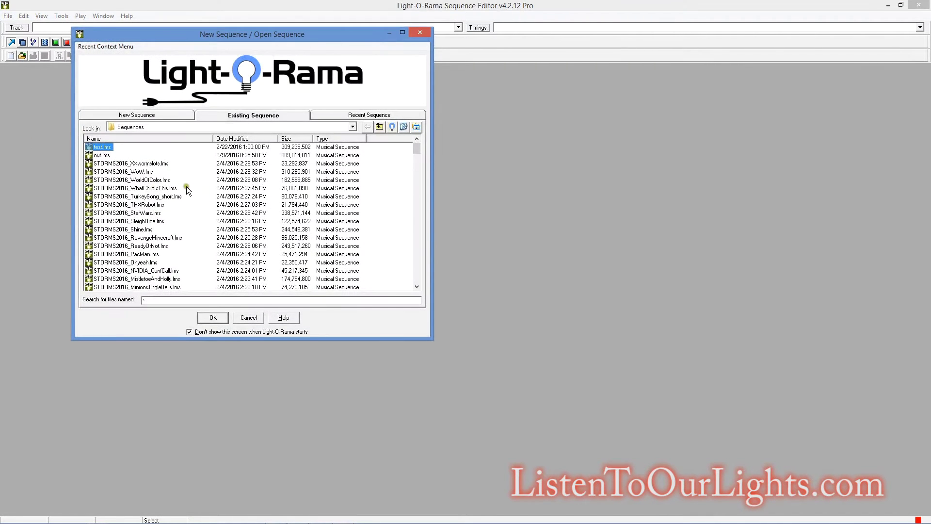
- Scroll the existing sequences list to find STORMS2015_WhatChildIsThis.lms
{"action": "scroll", "coordinate": [187, 187], "scroll_direction": "down", "scroll_amount": 15}
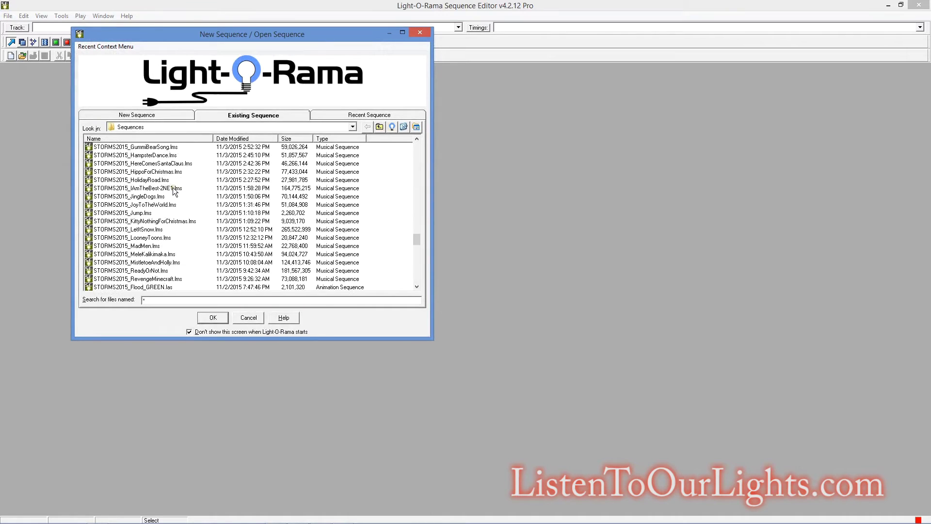
{"action": "scroll", "coordinate": [172, 188], "scroll_direction": "up", "scroll_amount": 5}
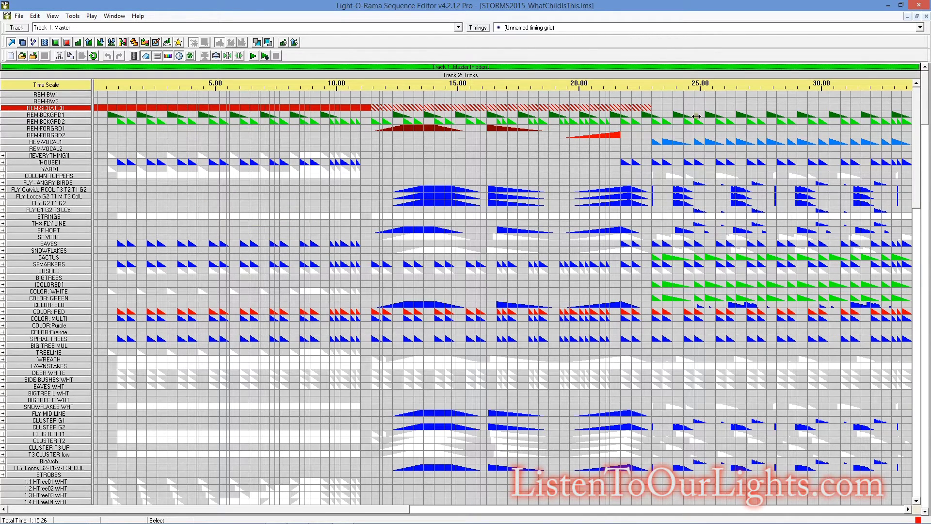
- Export the channel configuration as eraseme.lcc and close the Sequence Editor
{"action": "left_click", "coordinate": [37, 15]}
{"action": "mouse_move", "coordinate": [71, 304]}
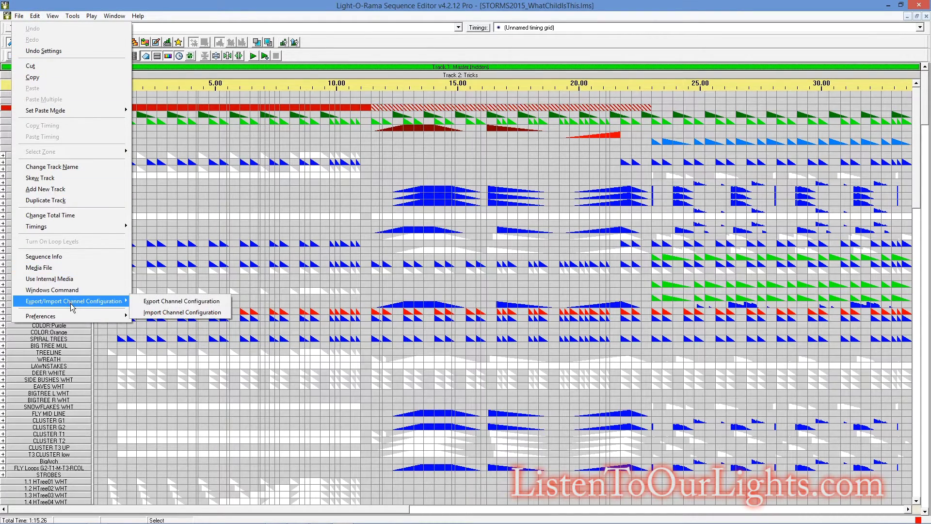
{"action": "left_click", "coordinate": [147, 301]}
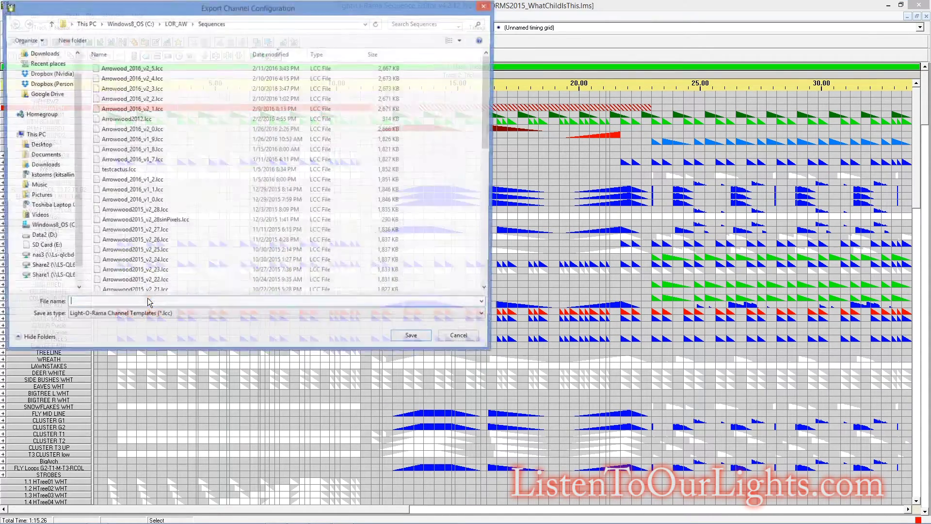
{"action": "type", "text": "eraseme"}
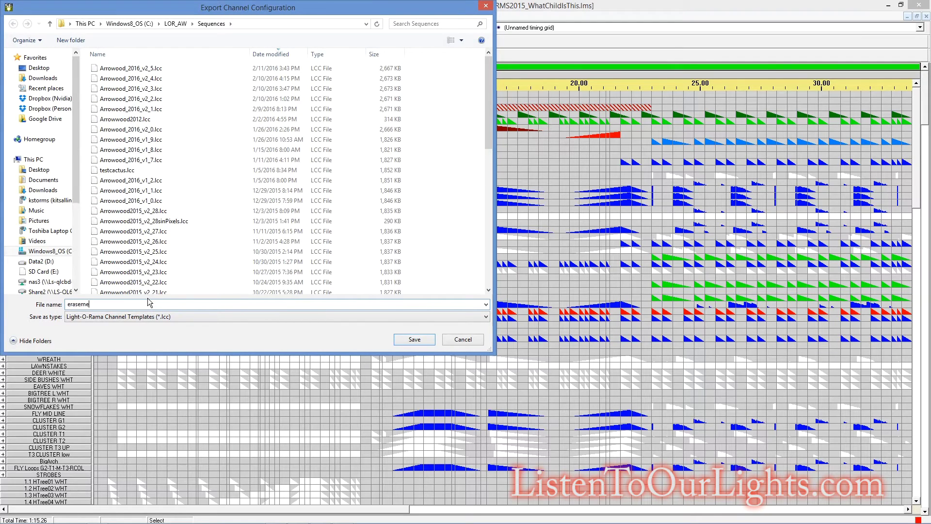
{"action": "key", "text": "Return"}
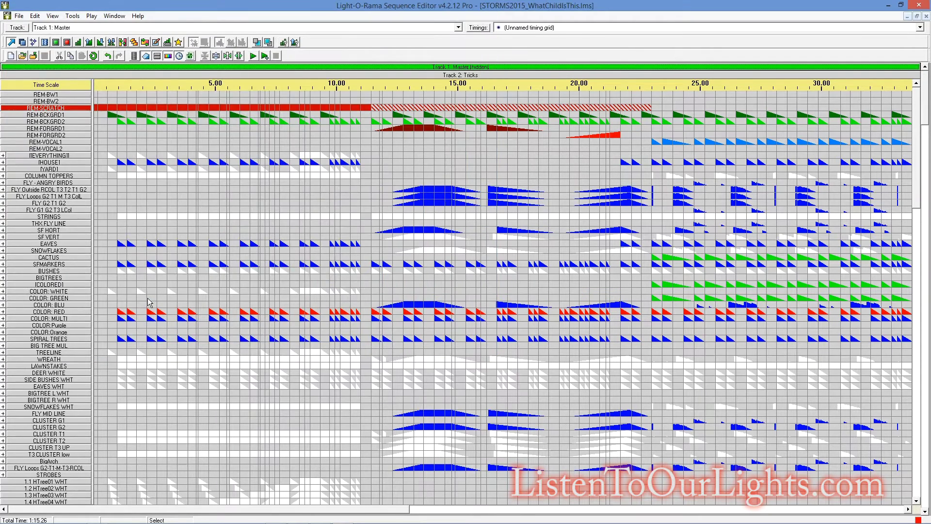
{"action": "left_click", "coordinate": [918, 6]}
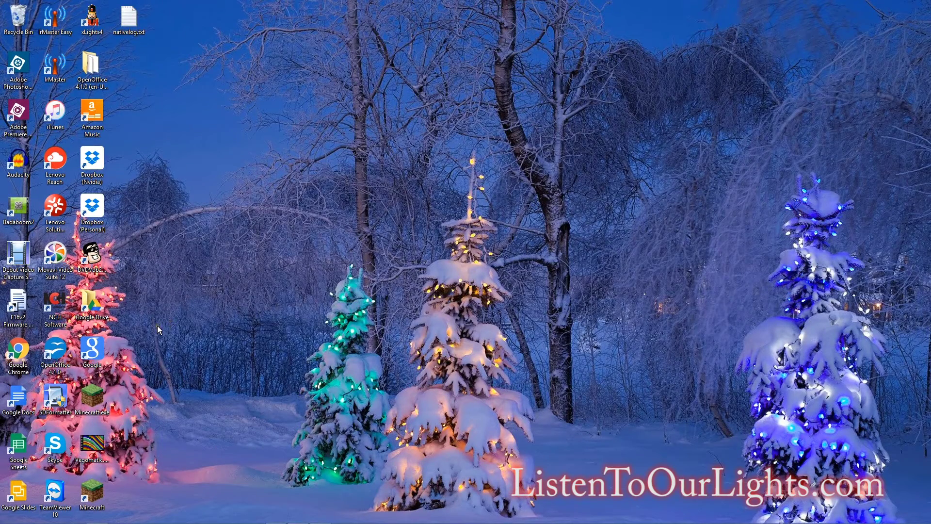
- Launch Excel 2013 from Start, dismiss the default-program prompt, and go to Open Other Workbooks
{"action": "key", "text": "super"}
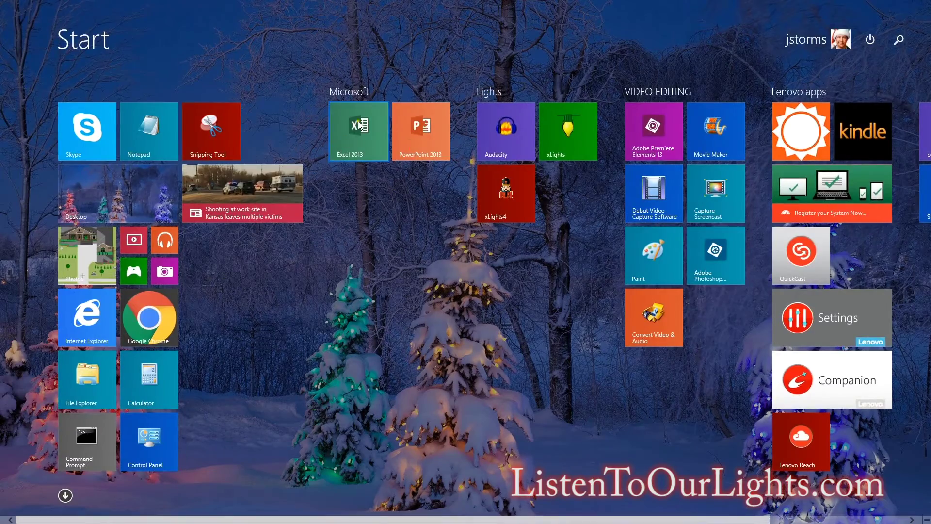
{"action": "left_click", "coordinate": [358, 126]}
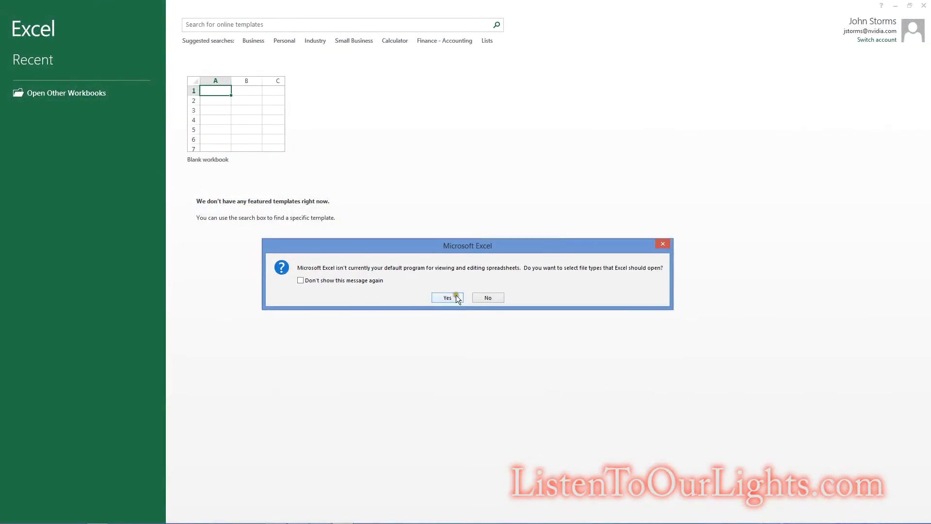
{"action": "left_click", "coordinate": [487, 298]}
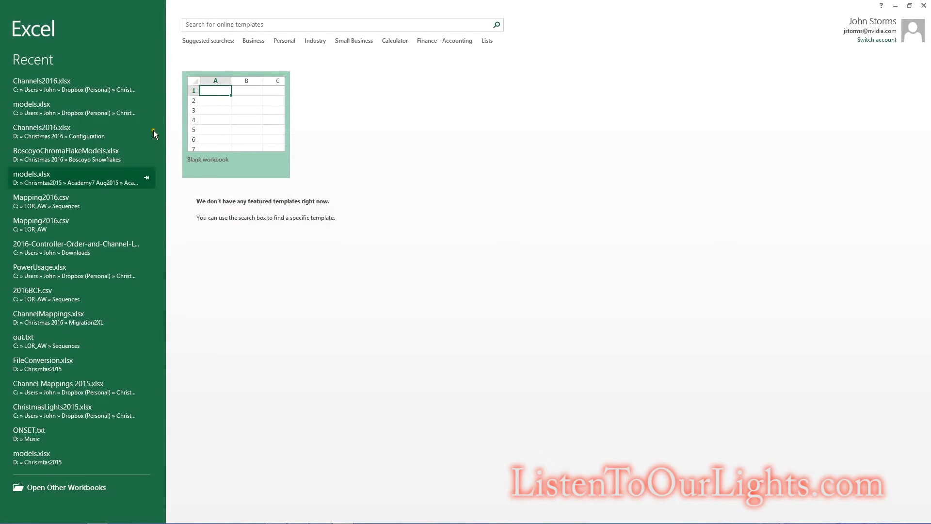
{"action": "left_click", "coordinate": [54, 487]}
- Browse to C:\LOR_AW\Sequences, show All Files (*.*), and open eraseme.lcc
{"action": "left_click", "coordinate": [126, 135]}
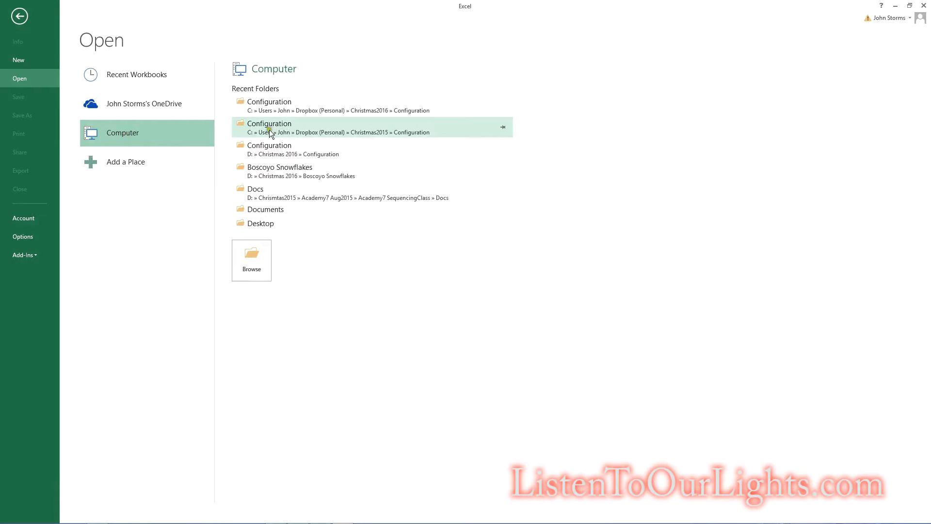
{"action": "left_click", "coordinate": [249, 251]}
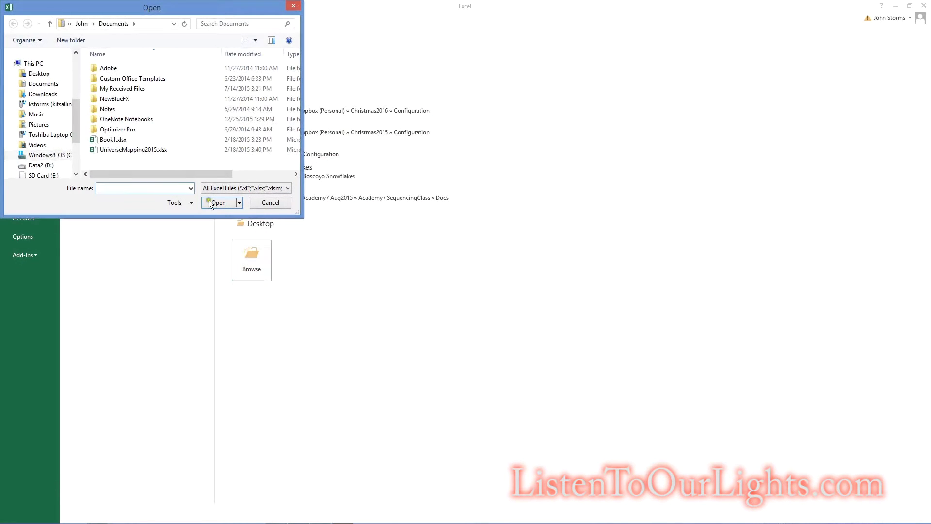
{"action": "left_click", "coordinate": [46, 155]}
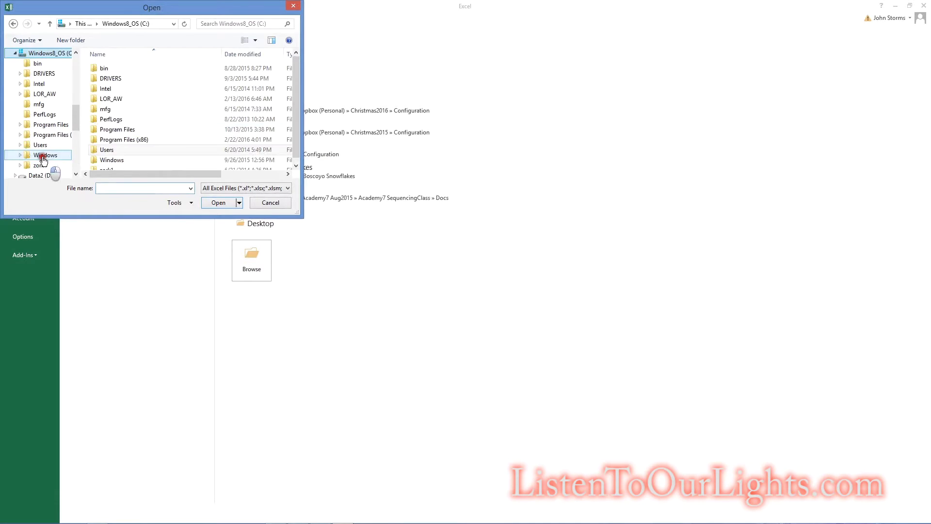
{"action": "double_click", "coordinate": [113, 98]}
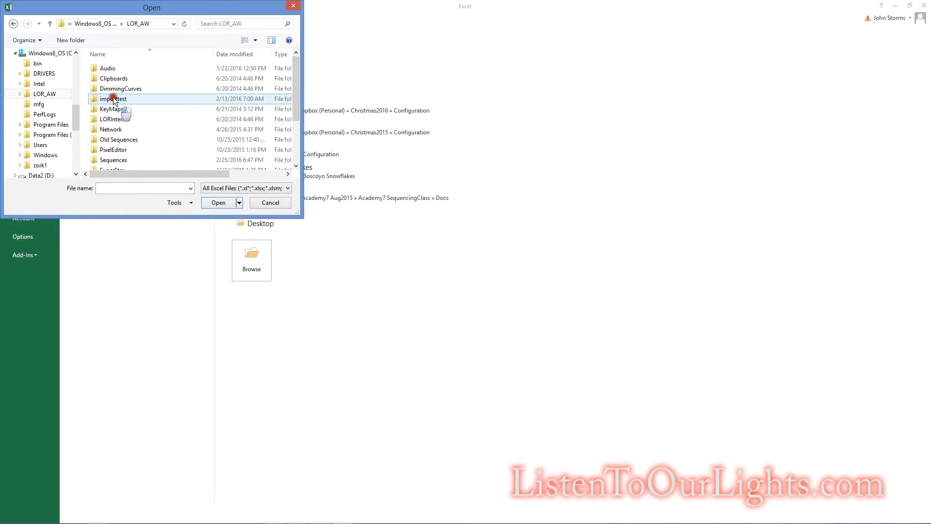
{"action": "double_click", "coordinate": [114, 160]}
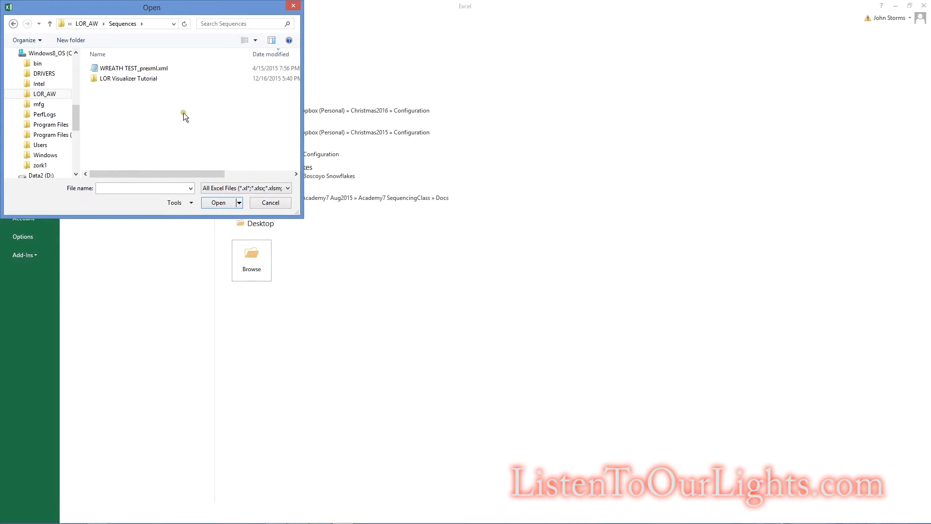
{"action": "left_click", "coordinate": [241, 188]}
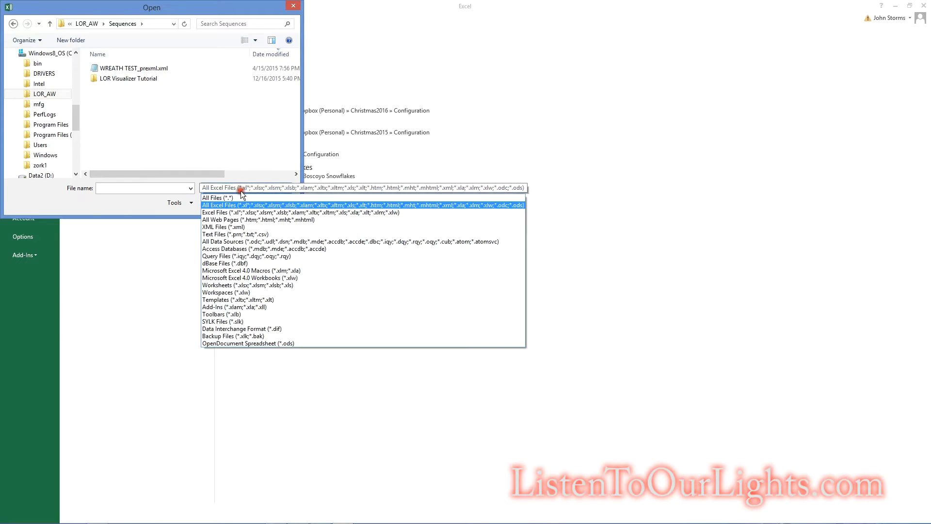
{"action": "left_click", "coordinate": [229, 201]}
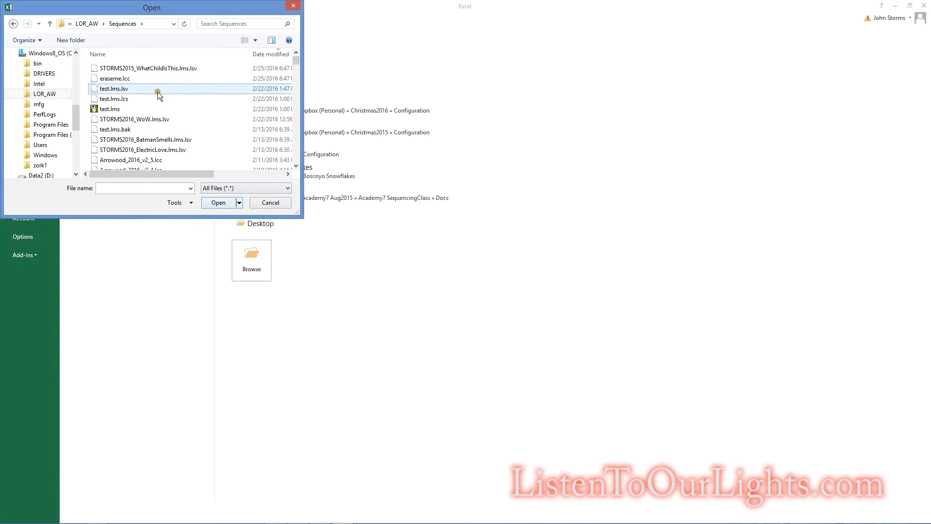
{"action": "left_click", "coordinate": [116, 79]}
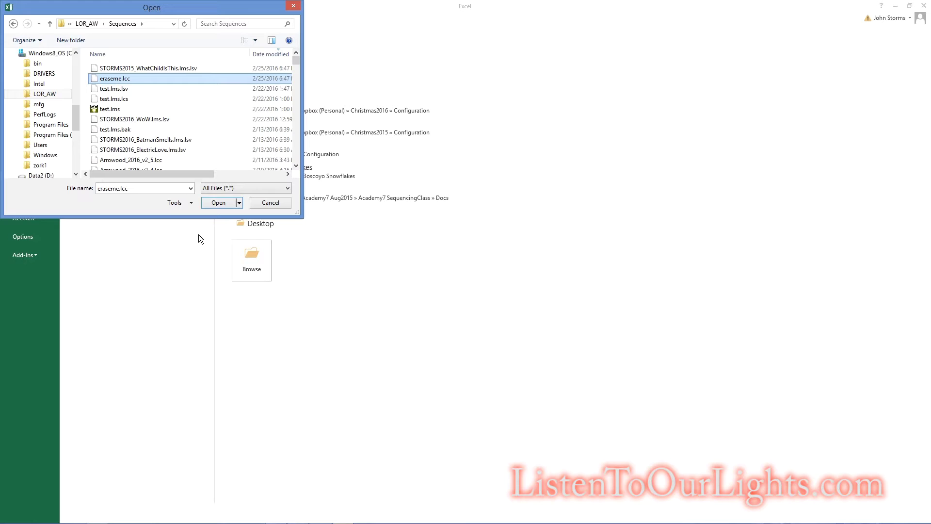
{"action": "left_click", "coordinate": [228, 200]}
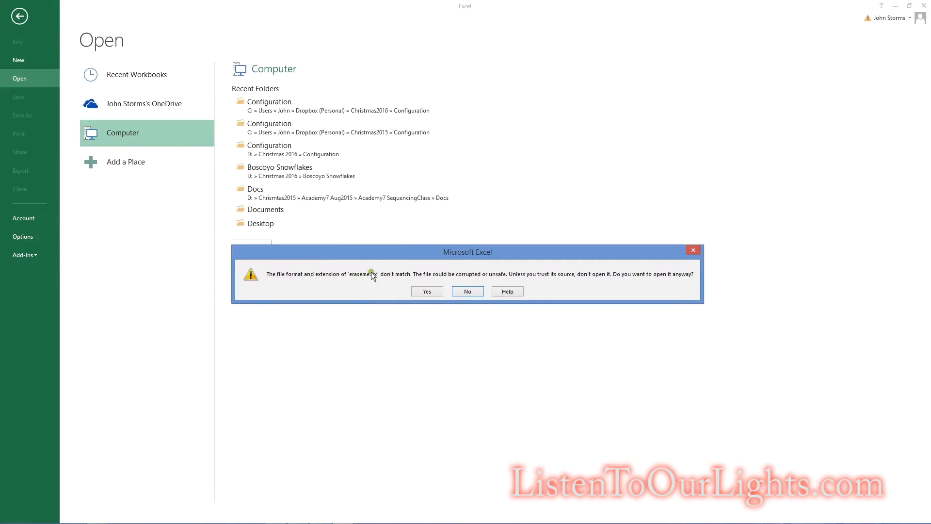
- Accept the format-mismatch warning and open eraseme.lcc as an XML table
{"action": "left_click", "coordinate": [433, 292]}
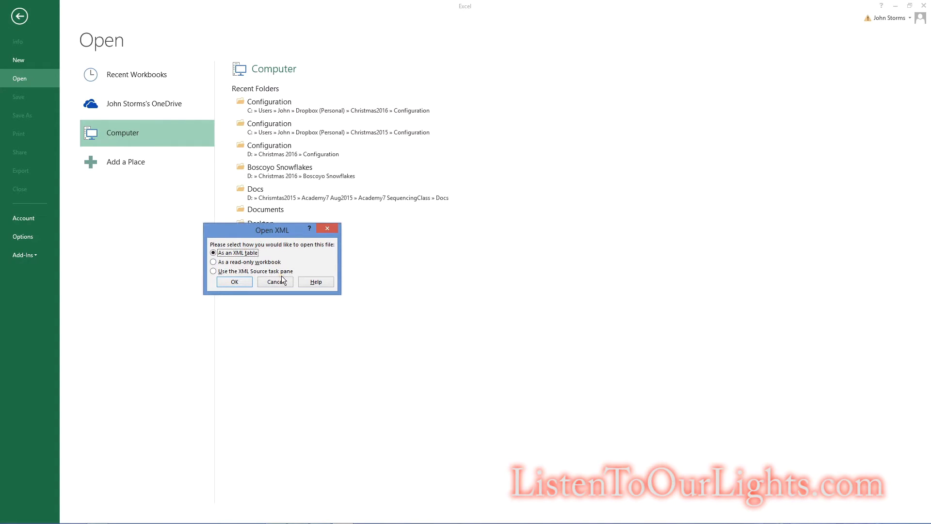
{"action": "left_click", "coordinate": [228, 257]}
{"action": "left_click", "coordinate": [226, 283]}
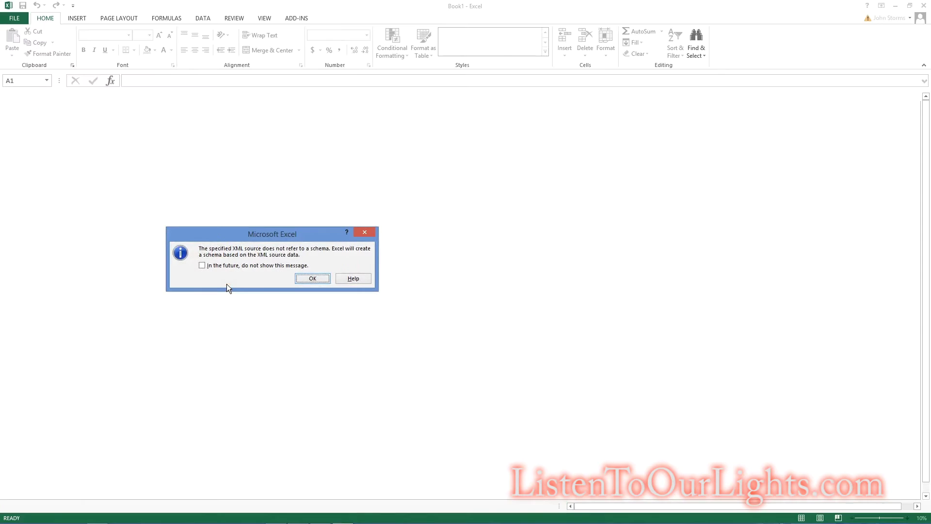
{"action": "left_click", "coordinate": [301, 278]}
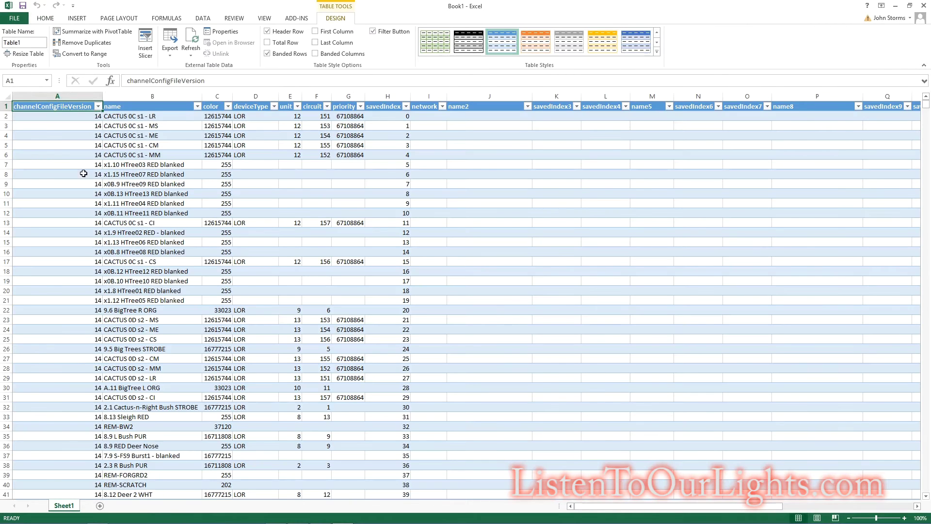
{"action": "left_click", "coordinate": [66, 125]}
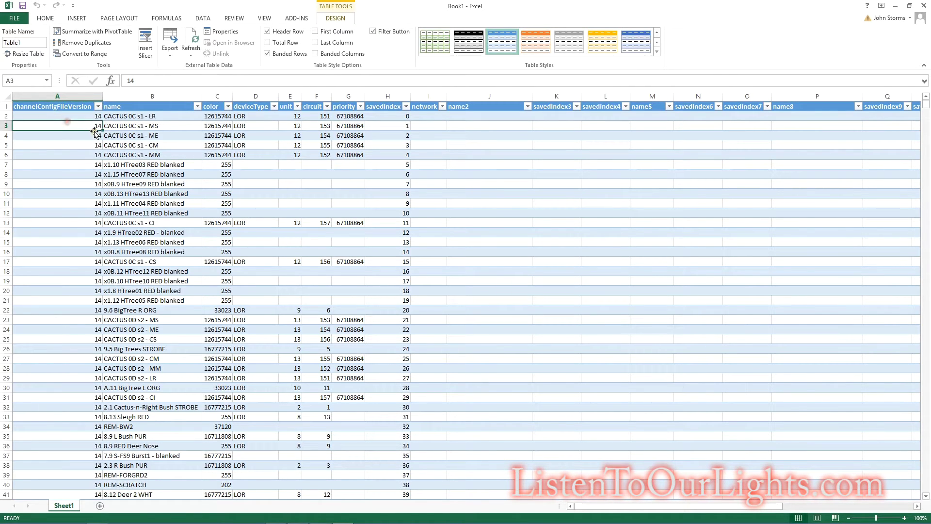
{"action": "key", "text": "Up"}
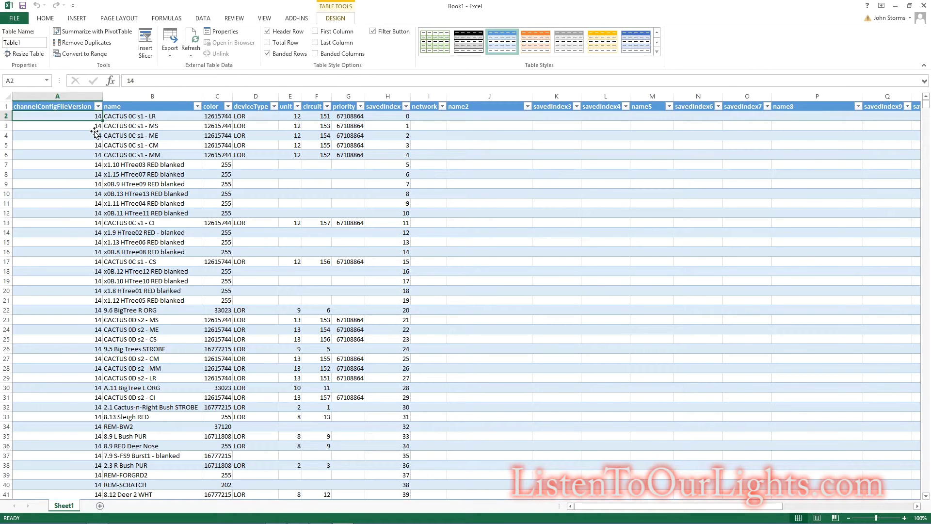
{"action": "key", "text": "Right"}
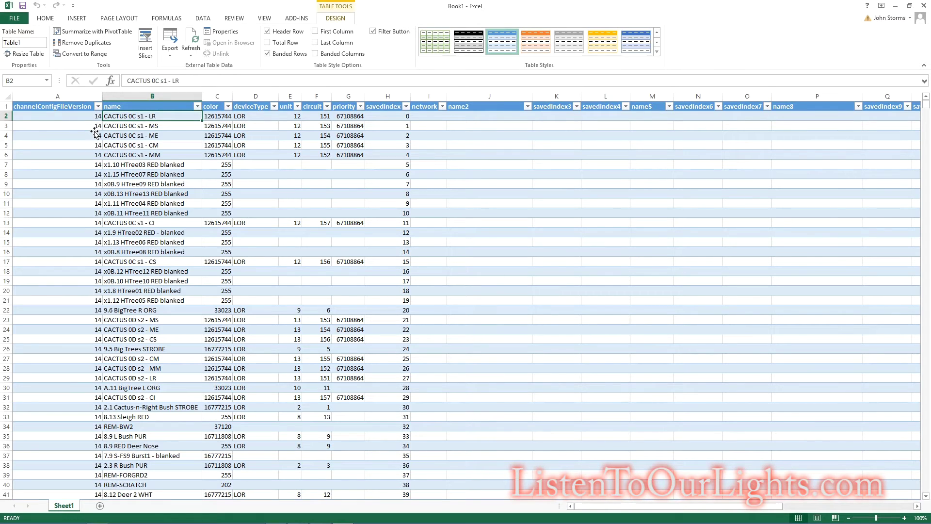
{"action": "key", "text": "Right"}
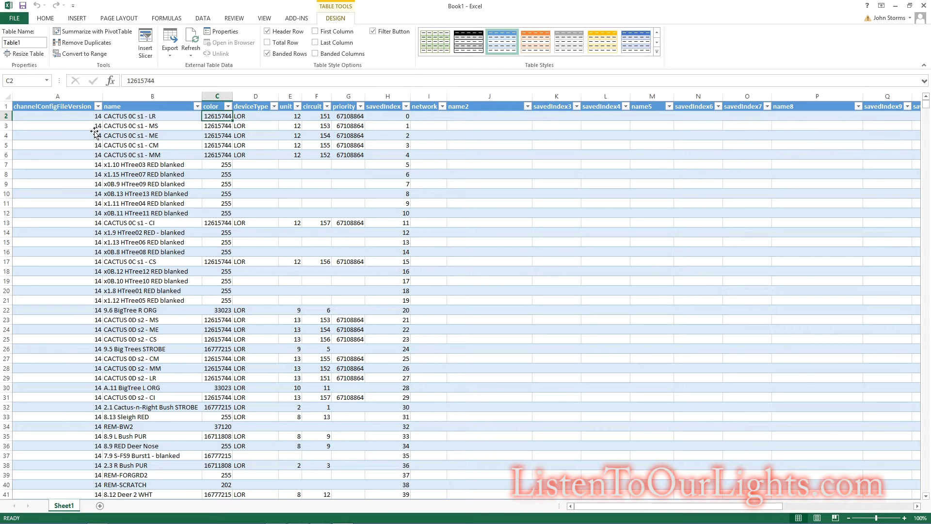
{"action": "key", "text": "Down"}
{"action": "key", "text": "Down"}
{"action": "key", "text": "Down"}
{"action": "key", "text": "Down"}
{"action": "key", "text": "Down"}
{"action": "key", "text": "Down"}
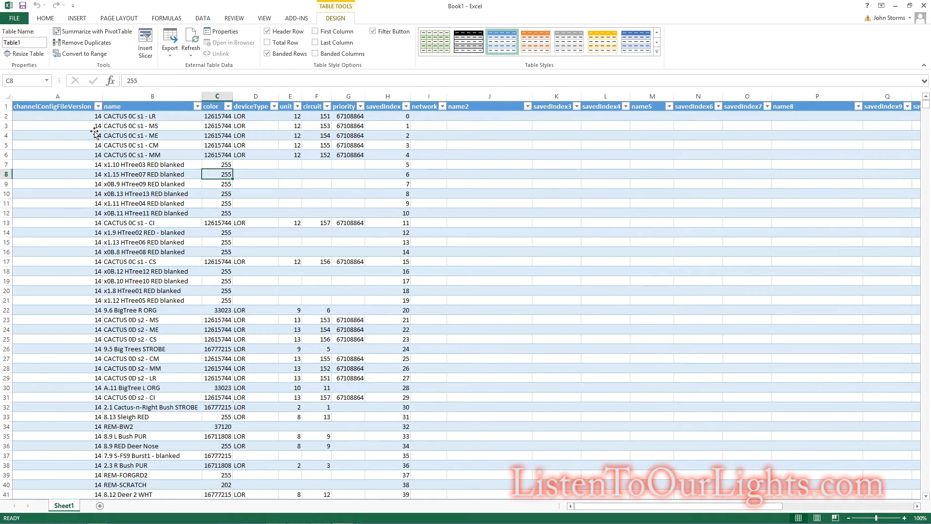
{"action": "key", "text": "Up"}
{"action": "key", "text": "Up"}
{"action": "key", "text": "Up"}
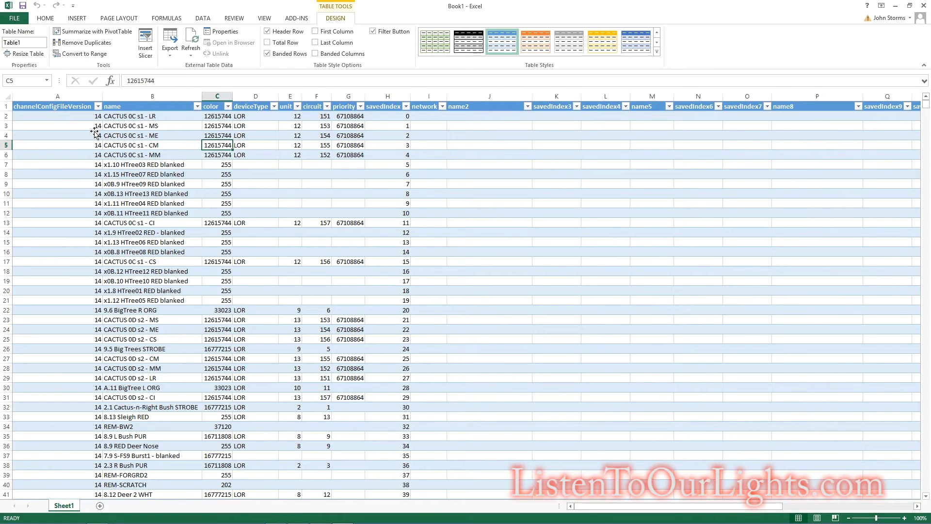
{"action": "key", "text": "Up"}
{"action": "key", "text": "Right"}
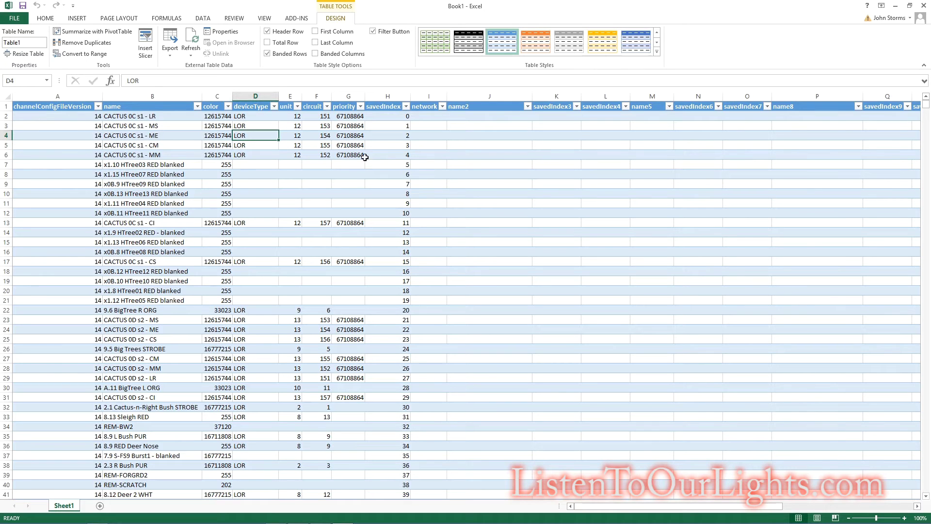
{"action": "left_click", "coordinate": [243, 164]}
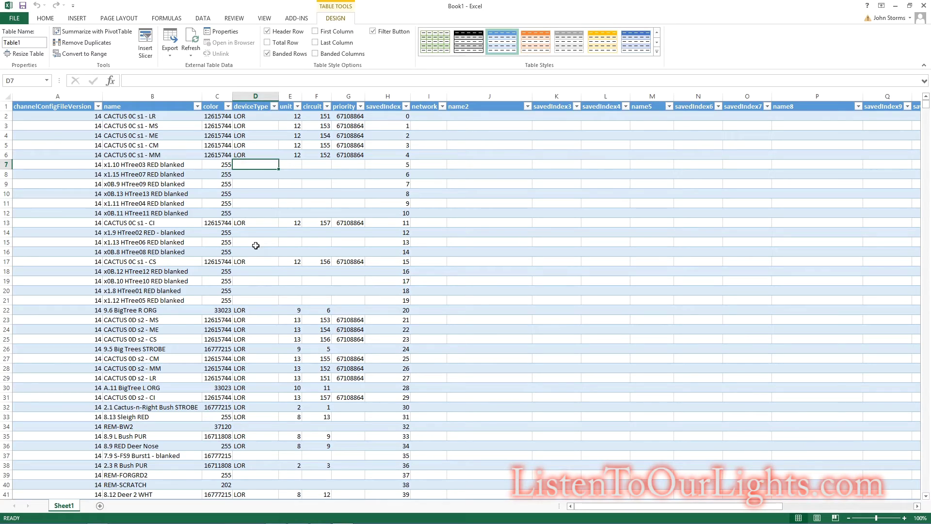
{"action": "key", "text": "Down"}
{"action": "key", "text": "Down"}
{"action": "key", "text": "Down"}
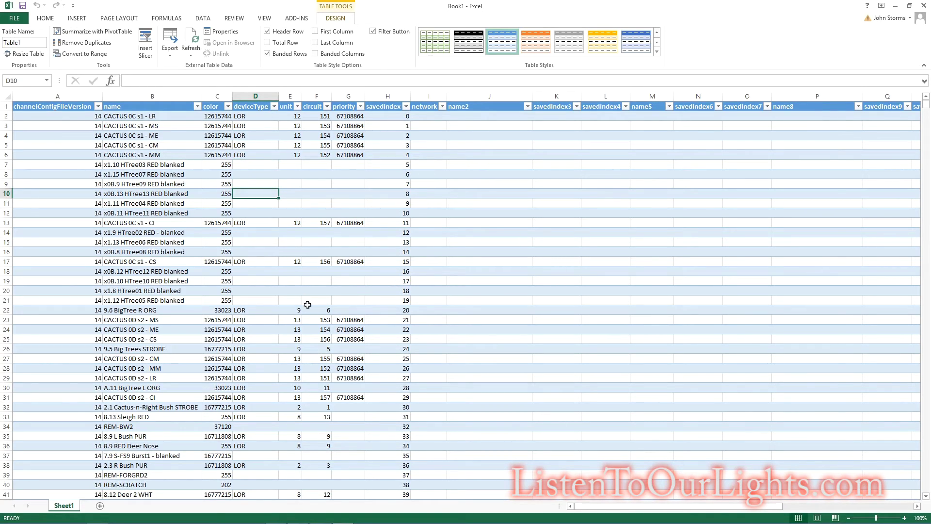
{"action": "scroll", "coordinate": [296, 304], "scroll_direction": "down", "scroll_amount": 20}
{"action": "scroll", "coordinate": [296, 304], "scroll_direction": "down", "scroll_amount": 20}
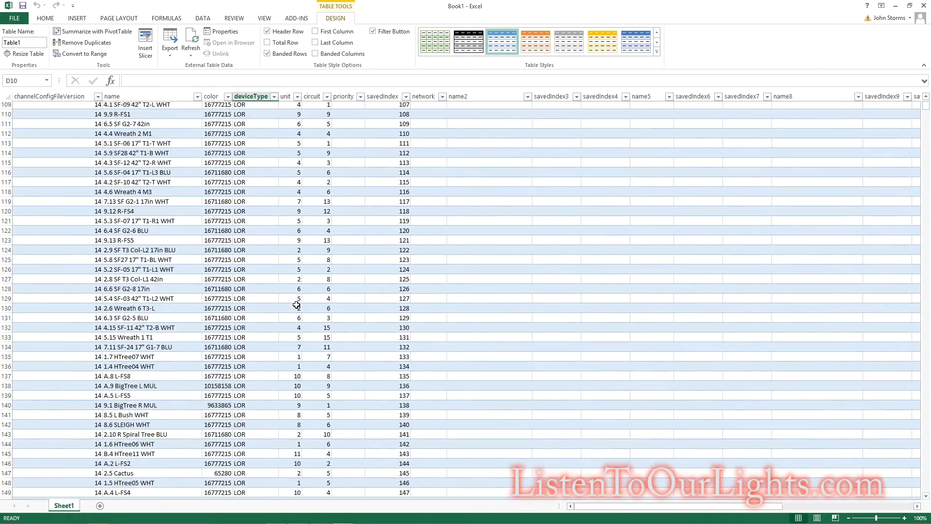
{"action": "scroll", "coordinate": [263, 335], "scroll_direction": "down", "scroll_amount": 19}
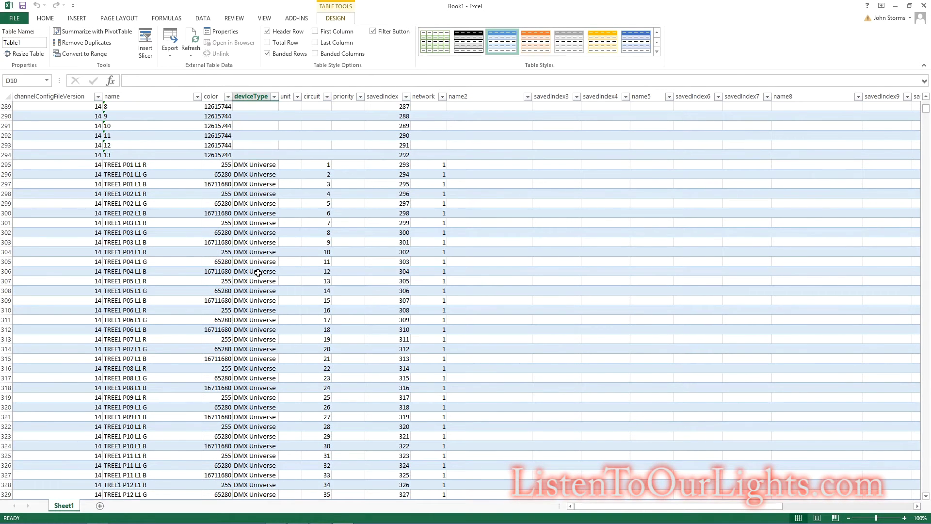
{"action": "scroll", "coordinate": [259, 272], "scroll_direction": "up", "scroll_amount": 2}
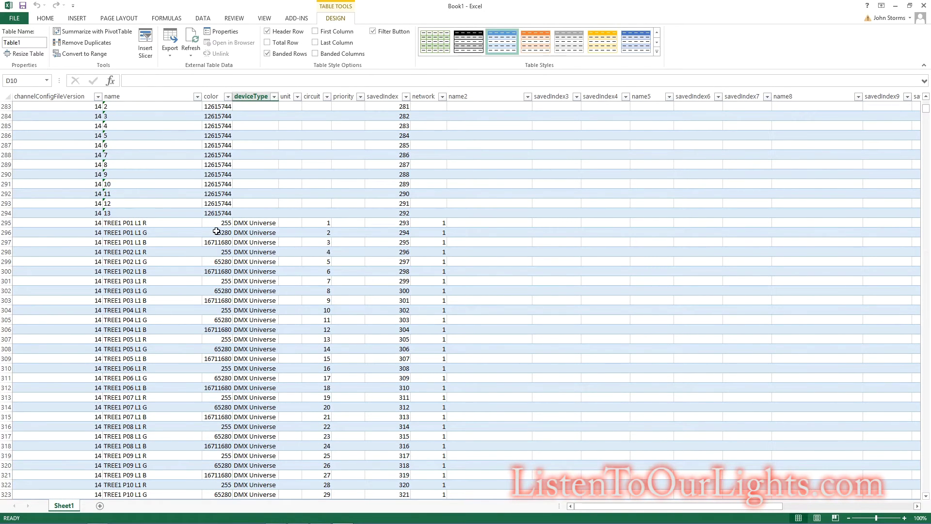
{"action": "left_click", "coordinate": [249, 223]}
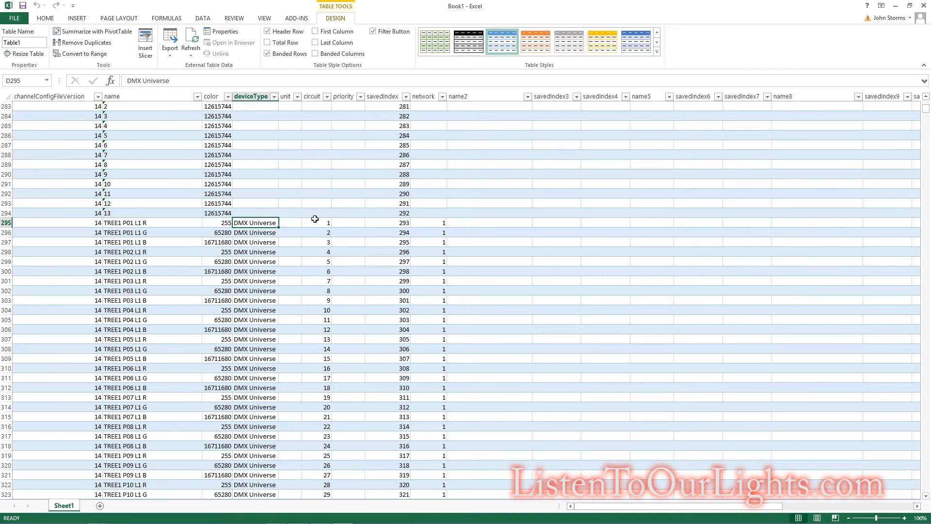
{"action": "left_click", "coordinate": [319, 223]}
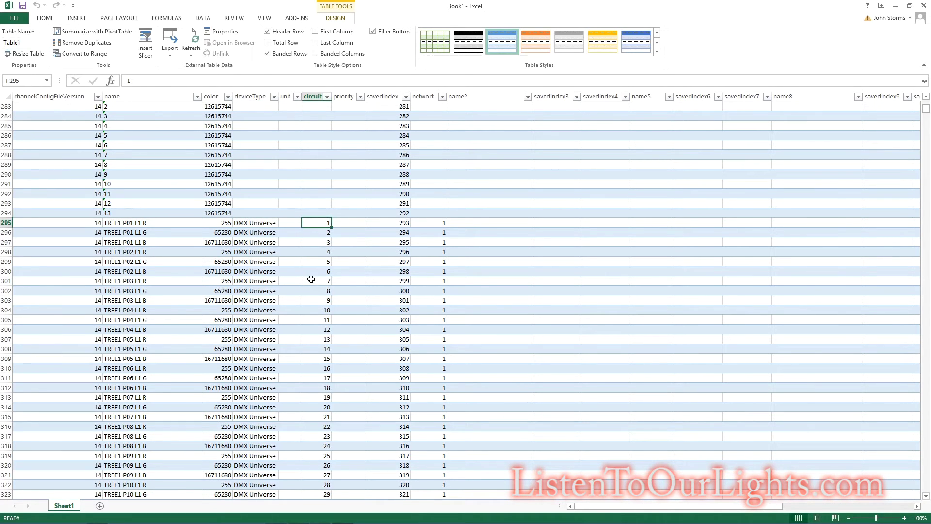
{"action": "left_click", "coordinate": [433, 223]}
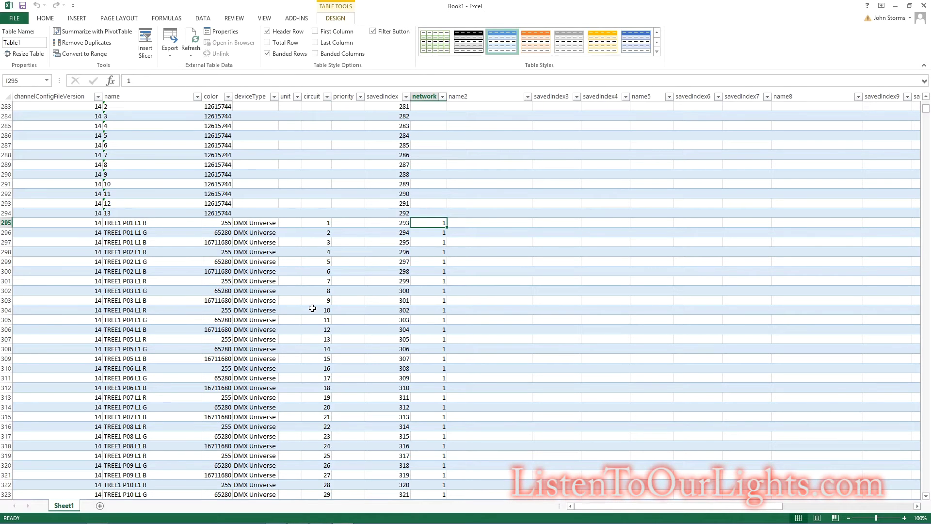
{"action": "scroll", "coordinate": [292, 242], "scroll_direction": "up", "scroll_amount": 5}
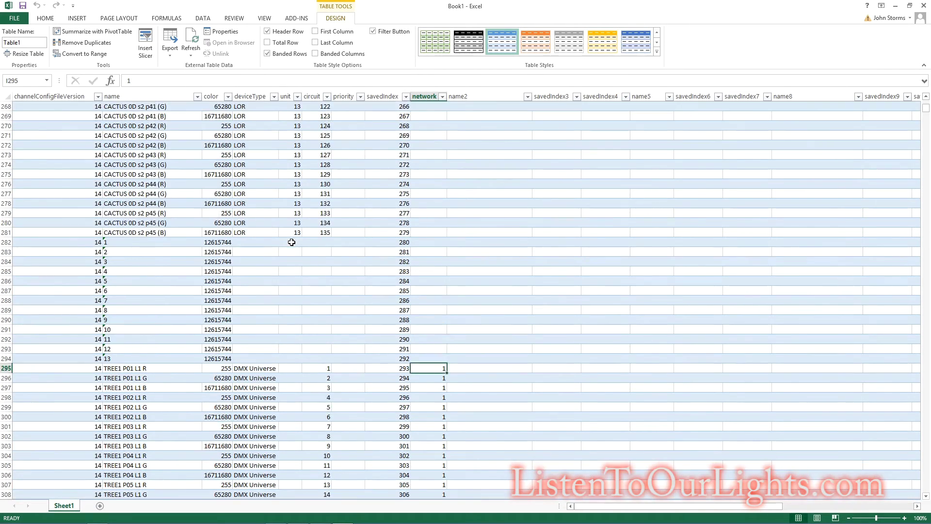
{"action": "scroll", "coordinate": [292, 242], "scroll_direction": "up", "scroll_amount": 12}
{"action": "left_click", "coordinate": [265, 152]}
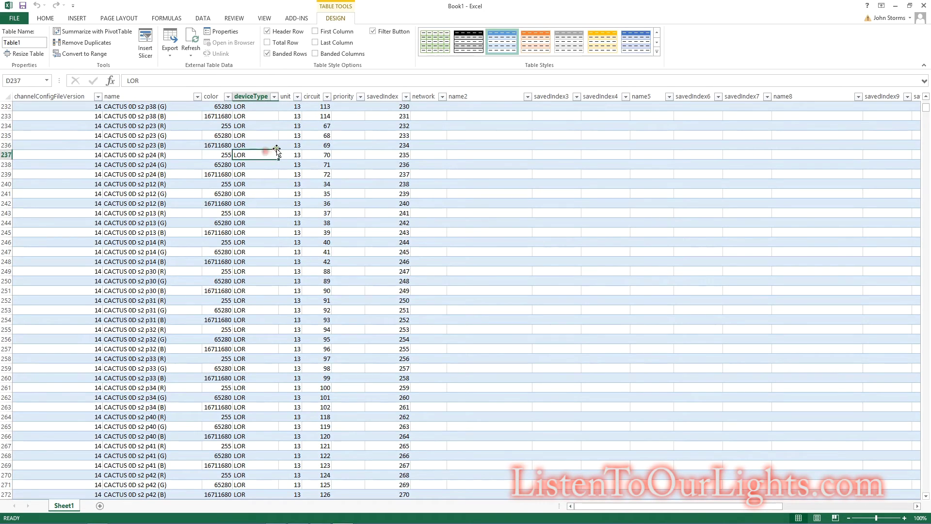
{"action": "left_click", "coordinate": [296, 142]}
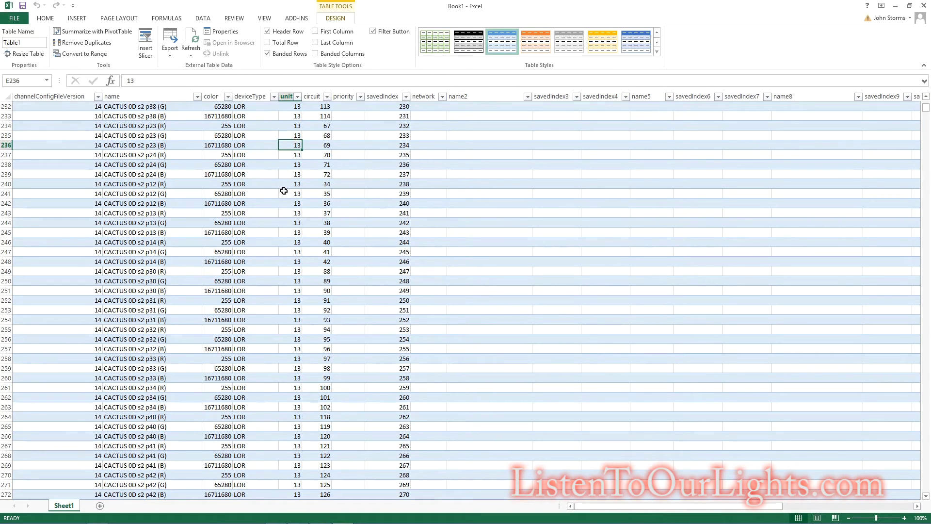
{"action": "left_click", "coordinate": [322, 146]}
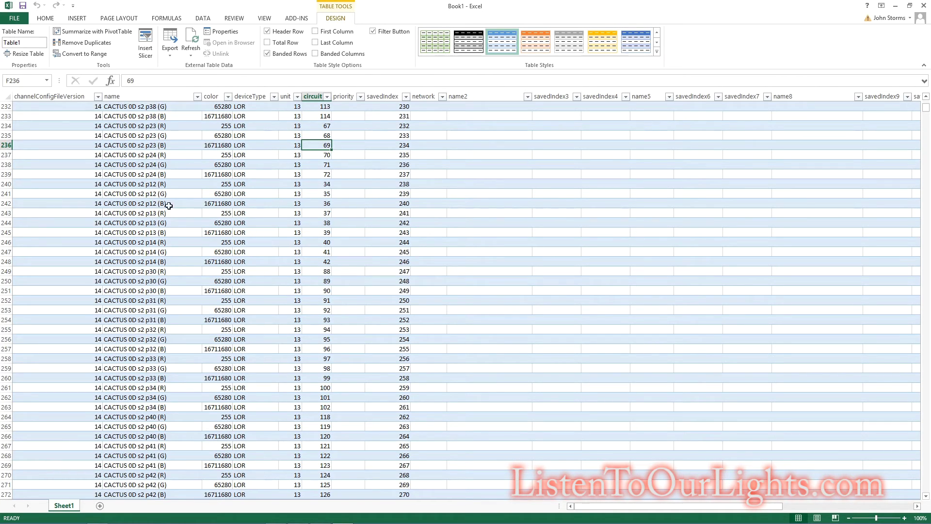
{"action": "left_click", "coordinate": [122, 203]}
{"action": "scroll", "coordinate": [130, 291], "scroll_direction": "up", "scroll_amount": 16}
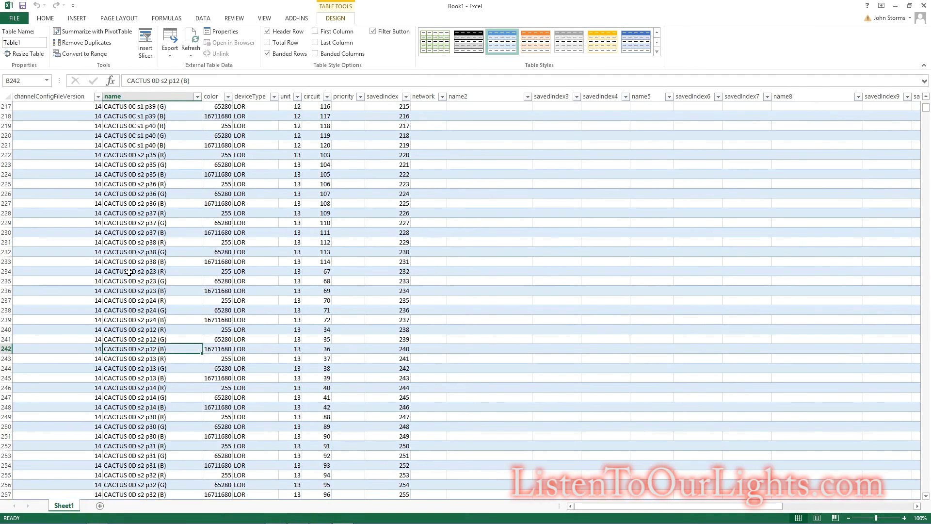
{"action": "scroll", "coordinate": [129, 272], "scroll_direction": "up", "scroll_amount": 15}
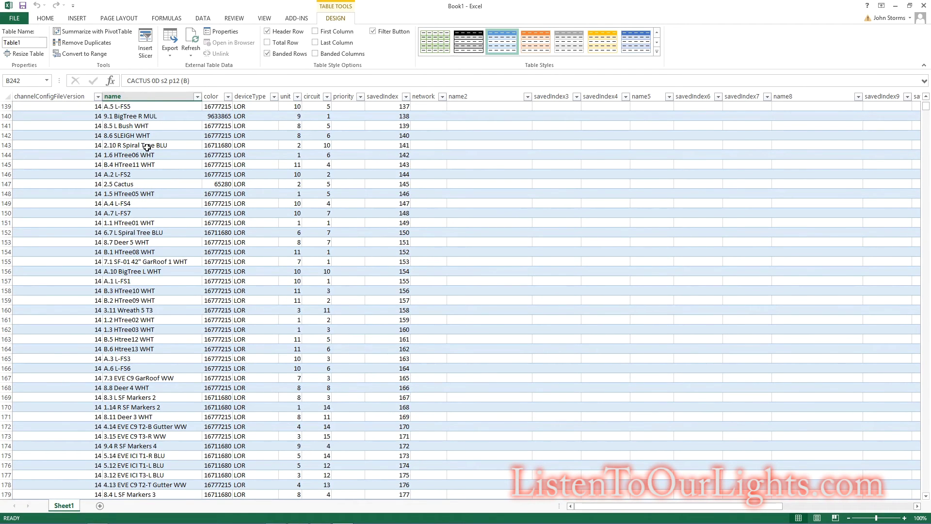
{"action": "left_click", "coordinate": [141, 163]}
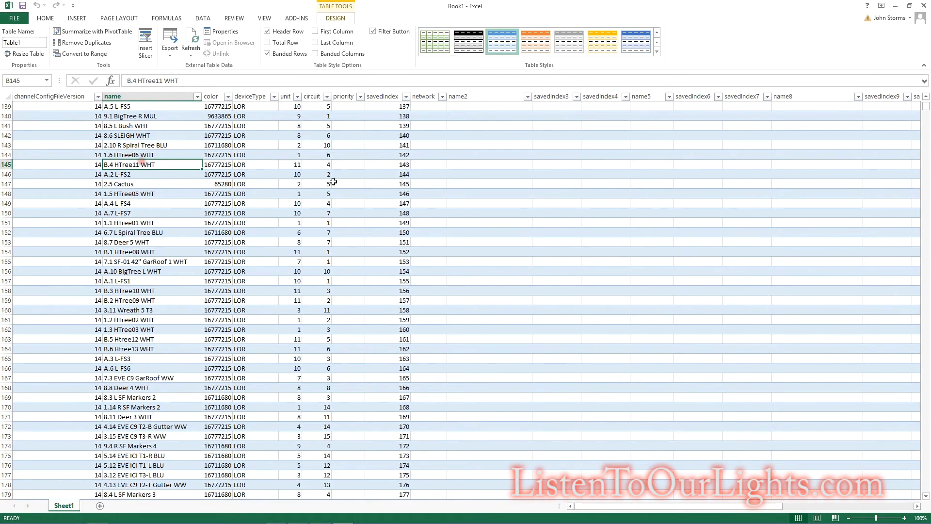
{"action": "left_click", "coordinate": [260, 164]}
{"action": "left_click", "coordinate": [299, 165]}
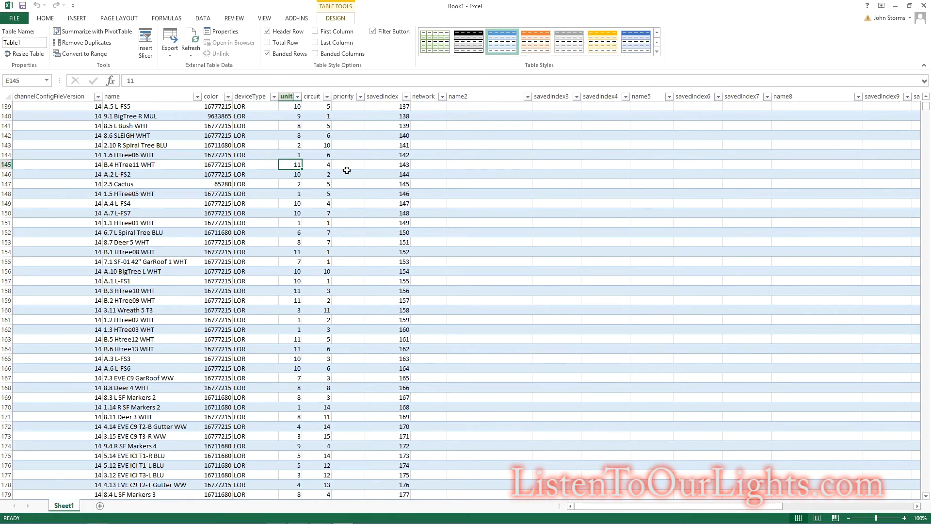
{"action": "scroll", "coordinate": [352, 122], "scroll_direction": "up", "scroll_amount": 20}
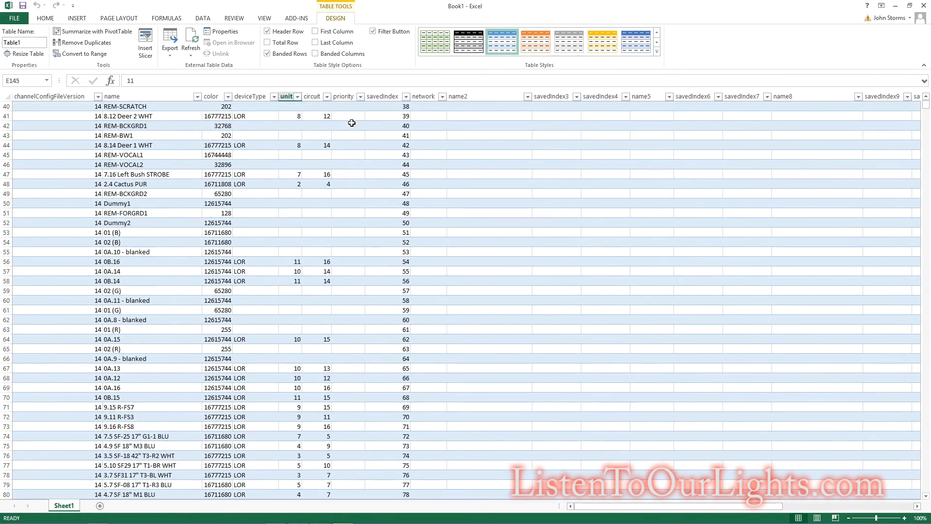
{"action": "left_click", "coordinate": [398, 116]}
{"action": "scroll", "coordinate": [257, 291], "scroll_direction": "up", "scroll_amount": 13}
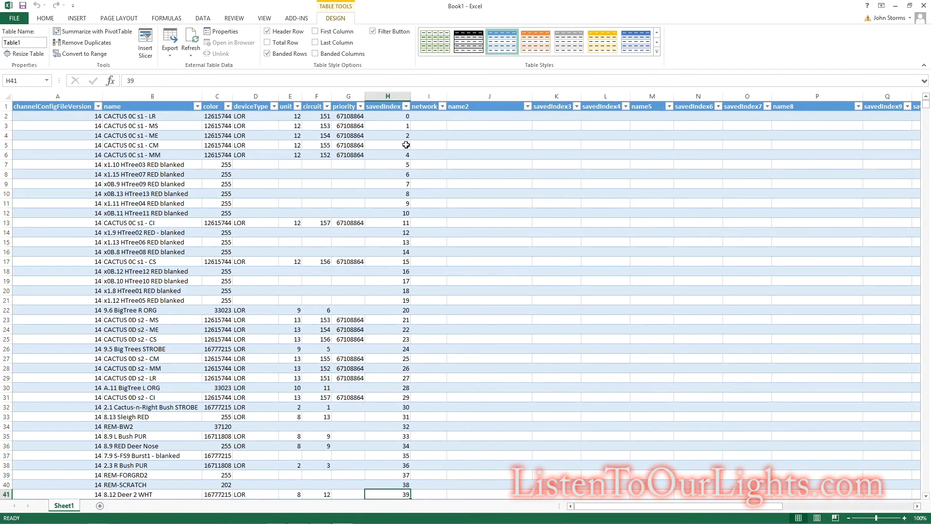
{"action": "left_click", "coordinate": [392, 125]}
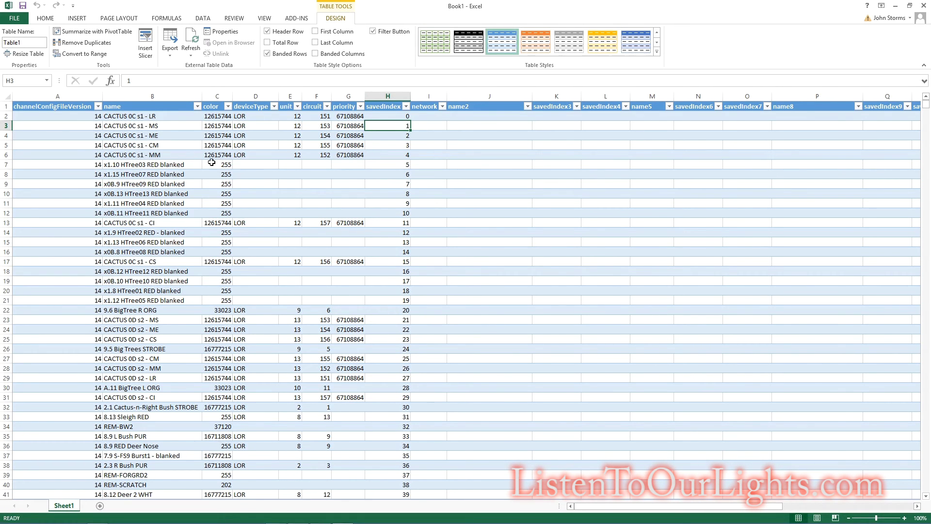
{"action": "left_click", "coordinate": [22, 19]}
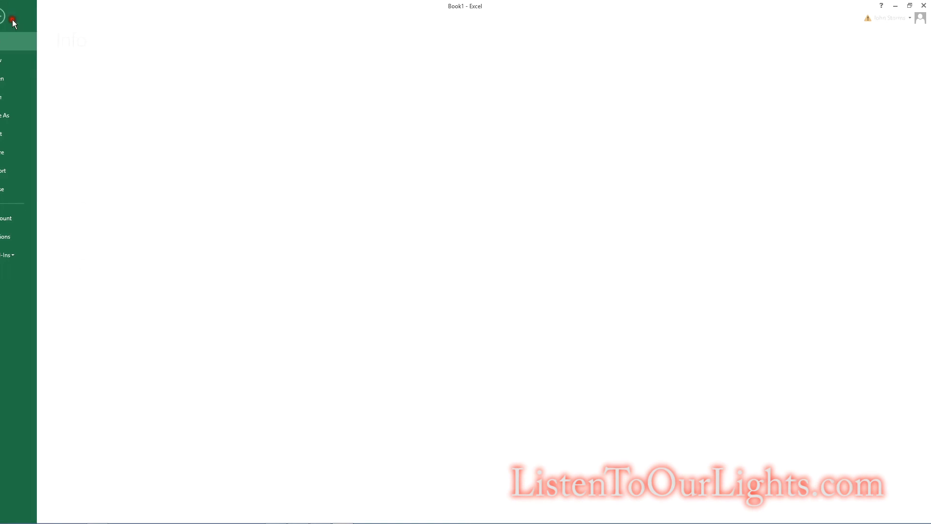
{"action": "left_click", "coordinate": [21, 115]}
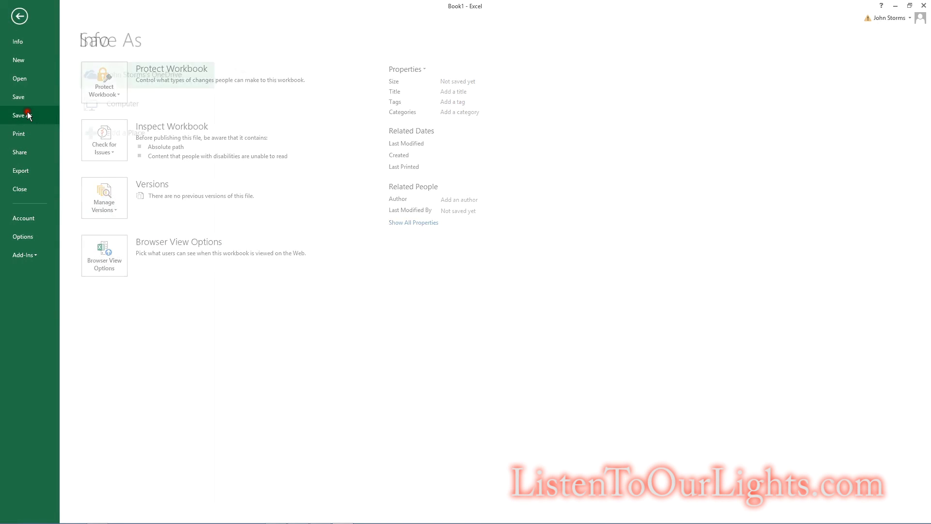
{"action": "left_click", "coordinate": [121, 108]}
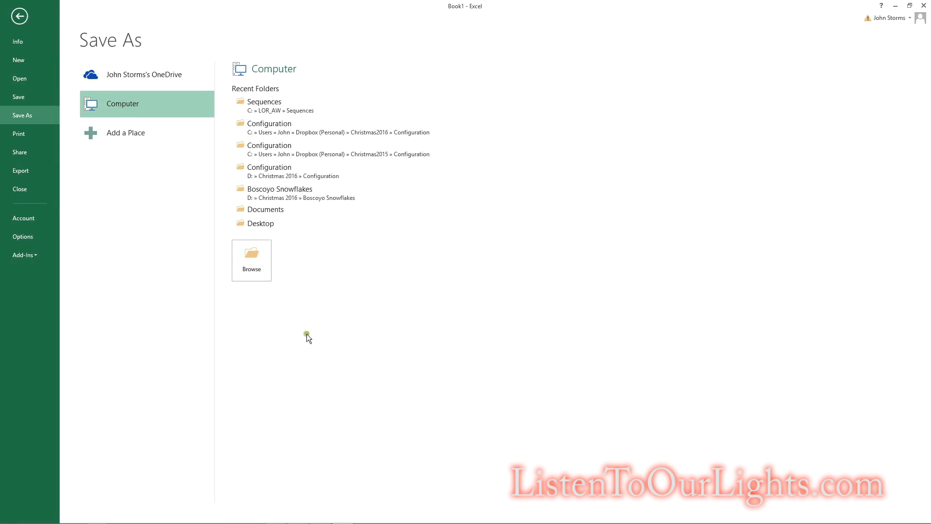
{"action": "left_click", "coordinate": [248, 103]}
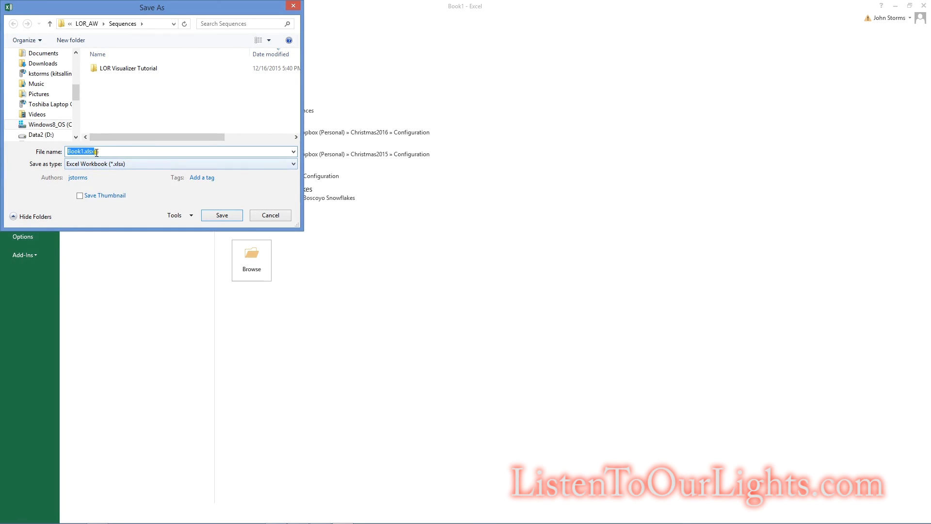
{"action": "left_click", "coordinate": [260, 214]}
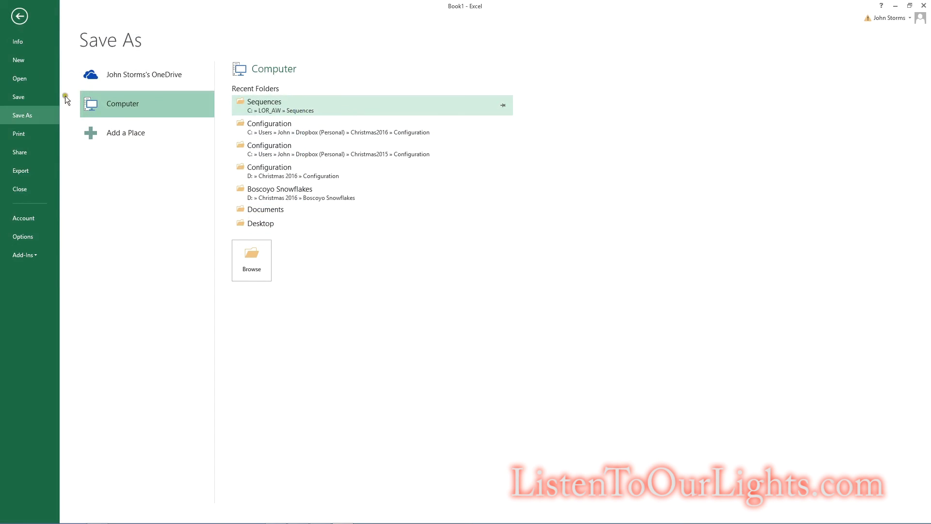
{"action": "key", "text": "Escape"}
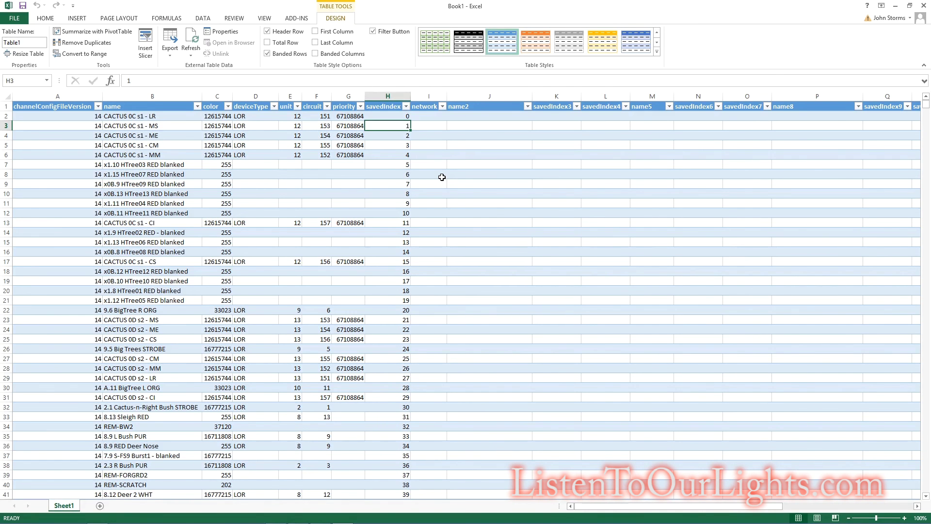